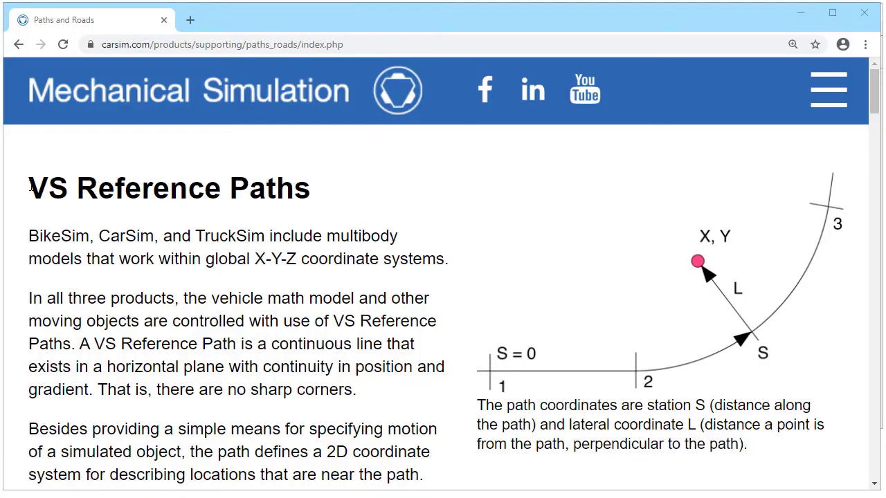
# Step: Highlight the VS Reference Paths heading, the reference-path definition and the station S / coordinate L caption, then scroll down
pyautogui.moveTo(30, 187); pyautogui.dragTo(312, 195)
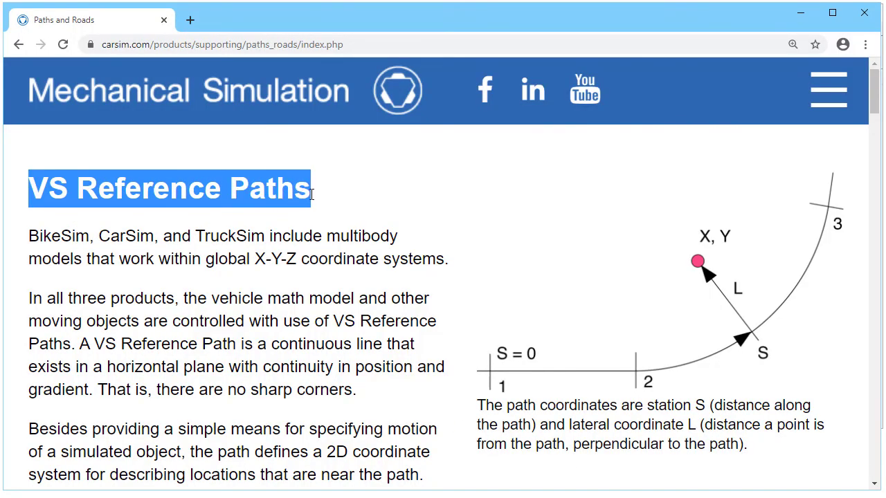
pyautogui.click(319, 234)
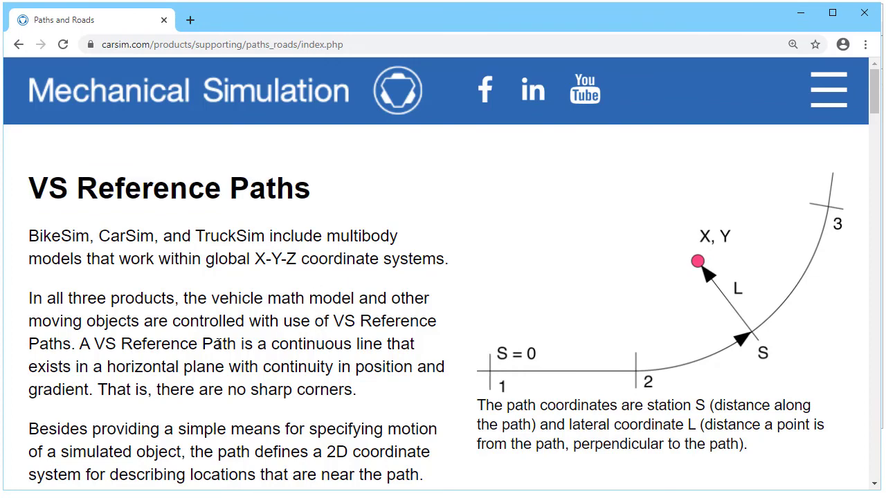
pyautogui.moveTo(258, 342); pyautogui.dragTo(230, 367)
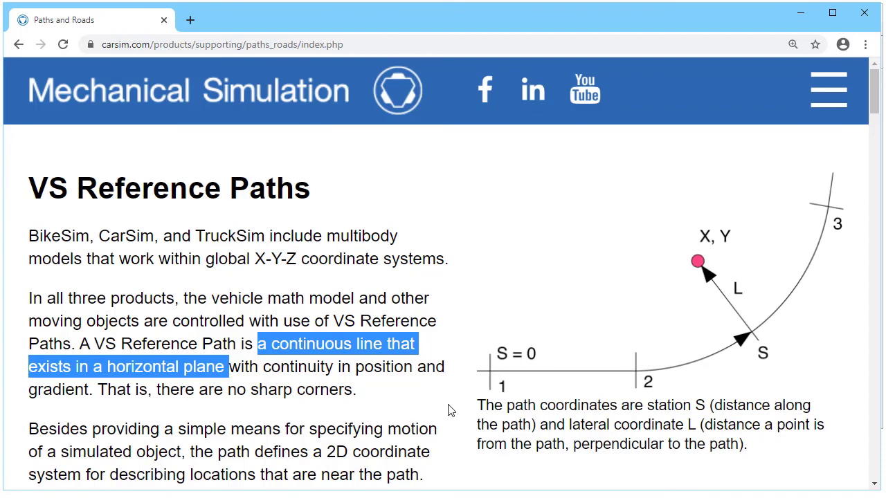
pyautogui.click(547, 423)
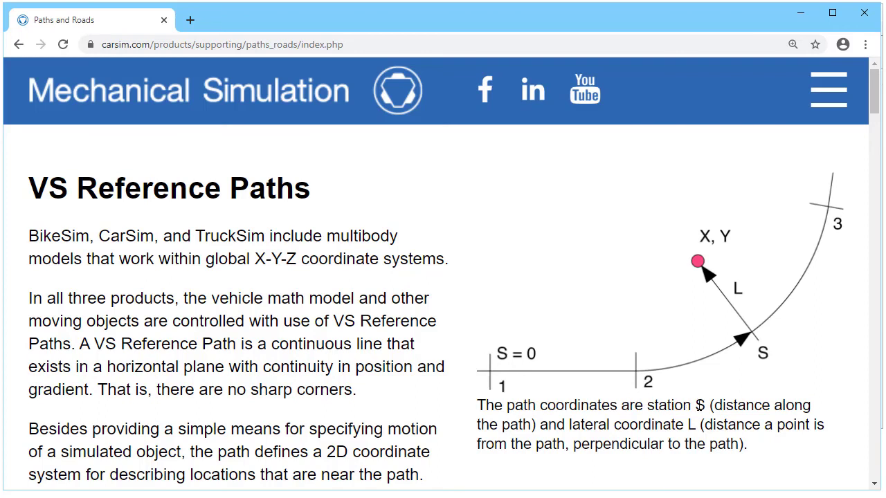
pyautogui.moveTo(696, 406); pyautogui.dragTo(745, 446)
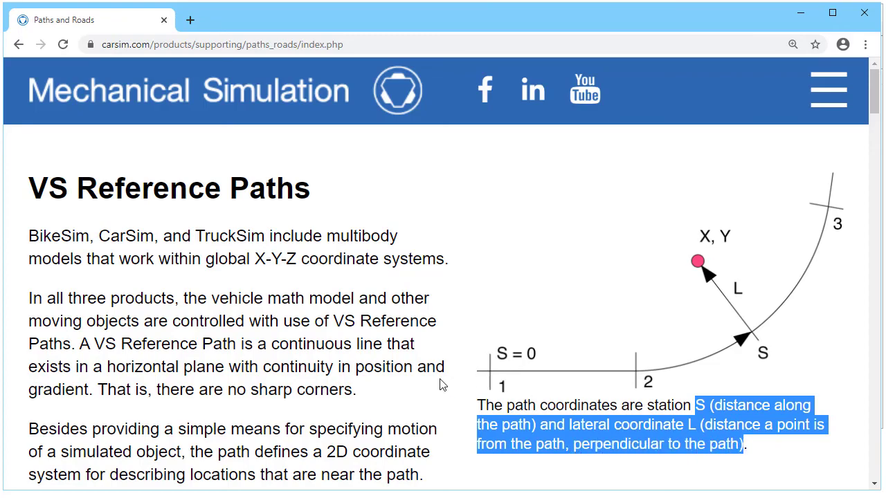
pyautogui.click(442, 385)
pyautogui.scroll(-8, 437, 384)
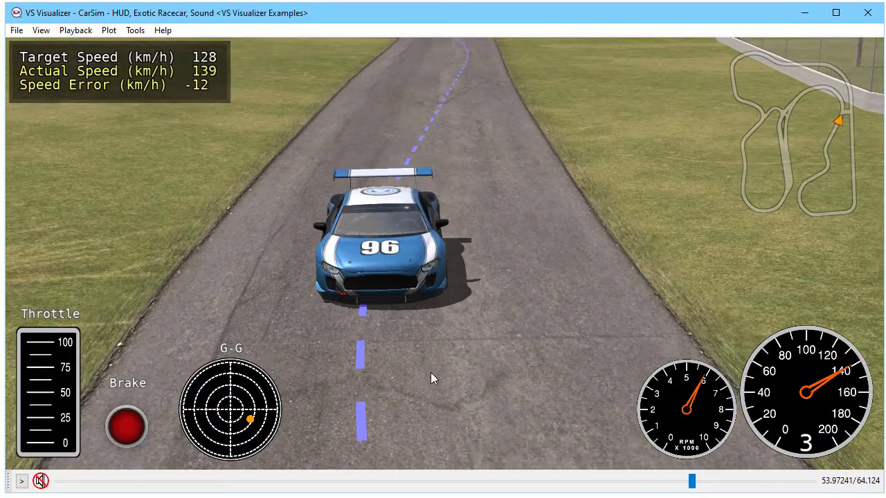
# Step: Orbit the 3D view around the racecar to bring the horizon into view
pyautogui.moveTo(431, 372); pyautogui.dragTo(420, 234)
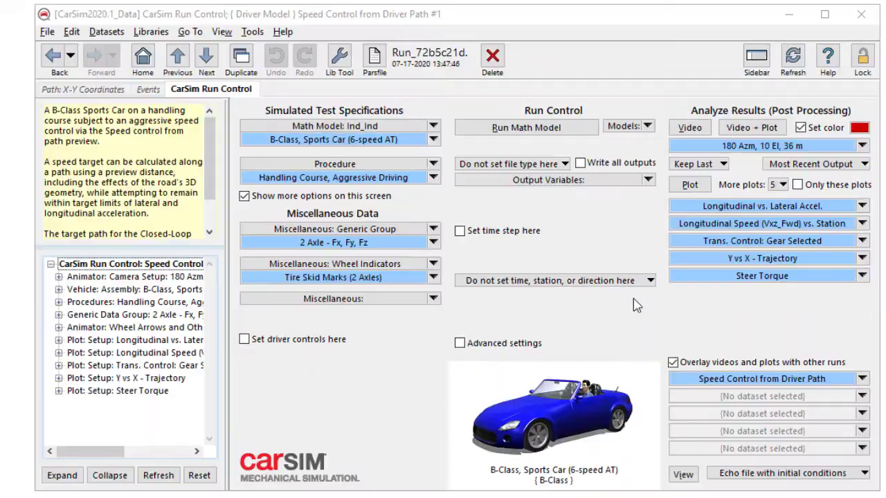
# Step: From Handling Course, Aggressive Driving, open the road surface and view the Handling Course Left Edge path
pyautogui.click(354, 181)
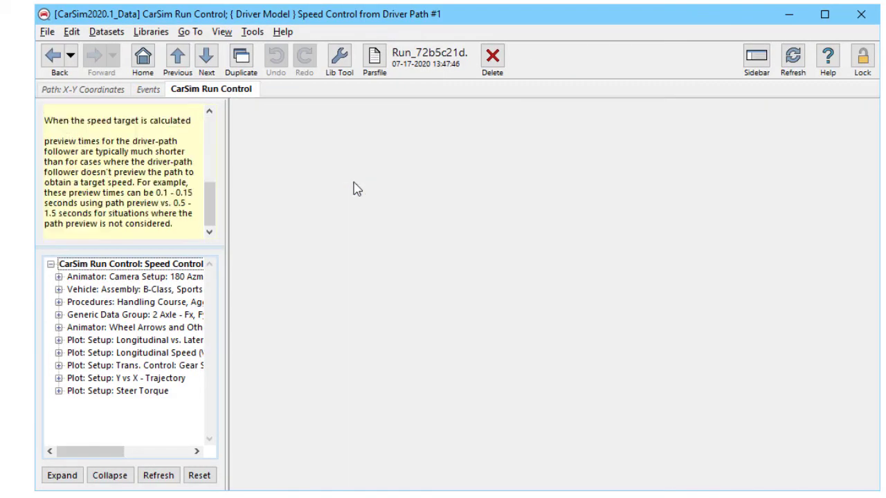
pyautogui.click(372, 371)
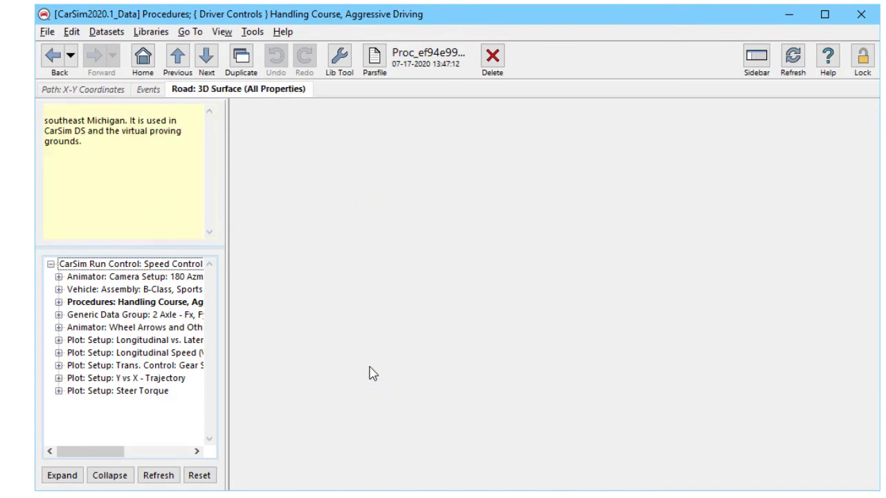
pyautogui.click(372, 362)
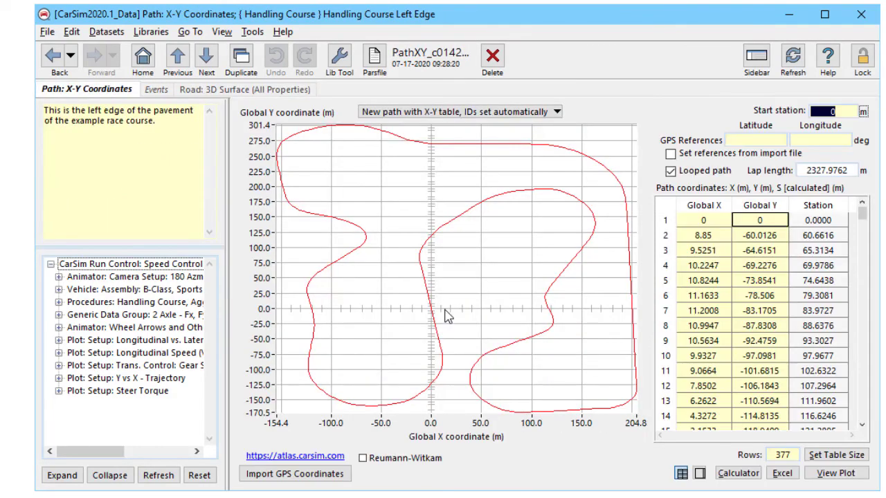
pyautogui.click(780, 141)
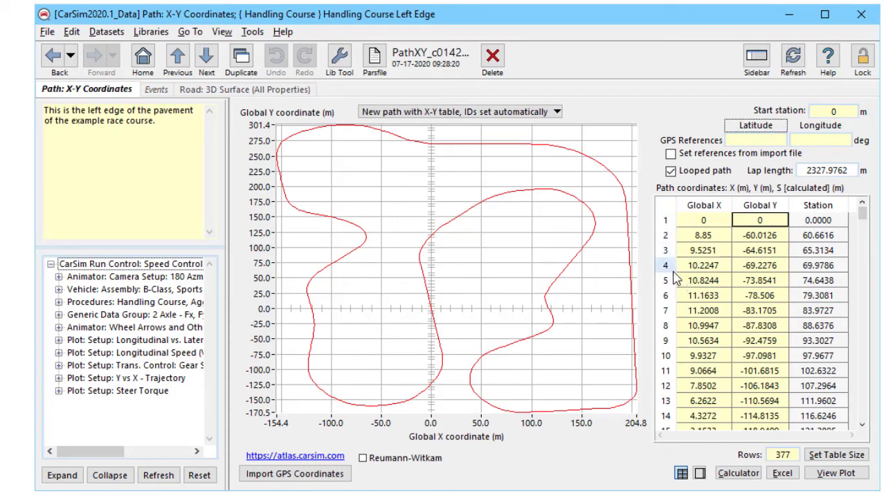
pyautogui.click(43, 61)
# Step: Go back to the procedure and open the Handling Course Race Line path
pyautogui.click(43, 61)
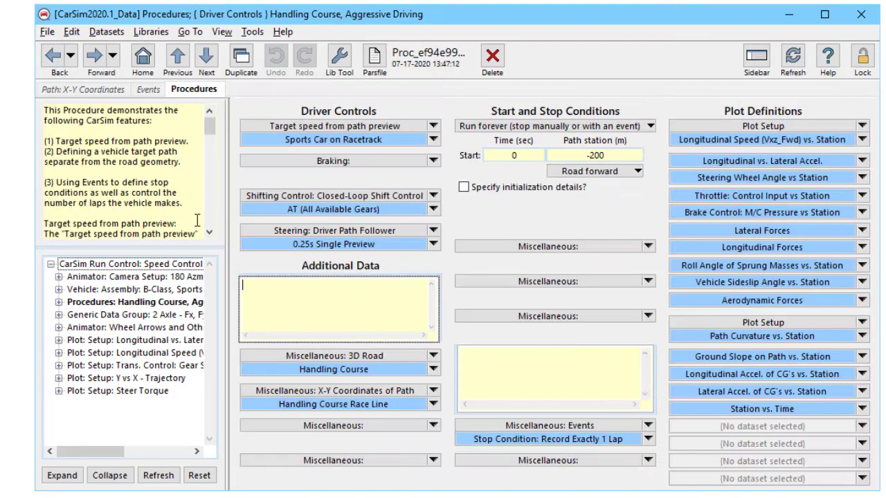
pyautogui.click(372, 406)
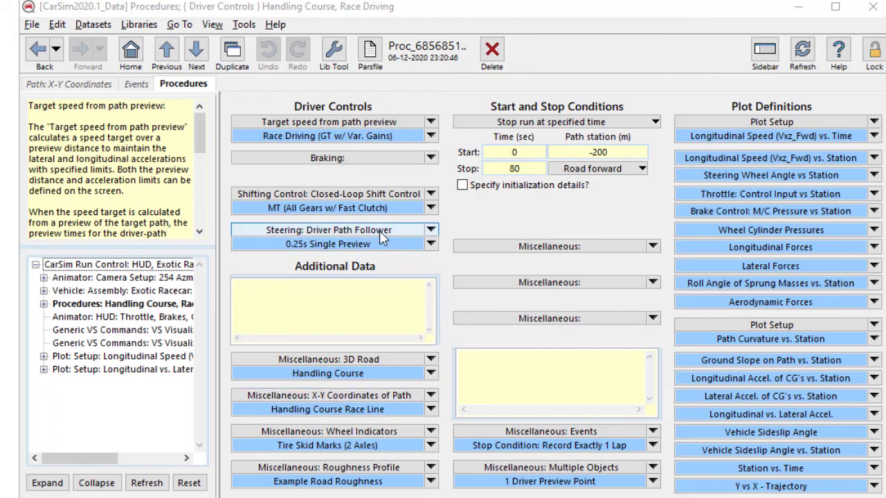
# Step: Open the Race Driving (GT w/ Var. Gains) controller and inspect its 1.75 g throttle acceleration limit
pyautogui.click(354, 136)
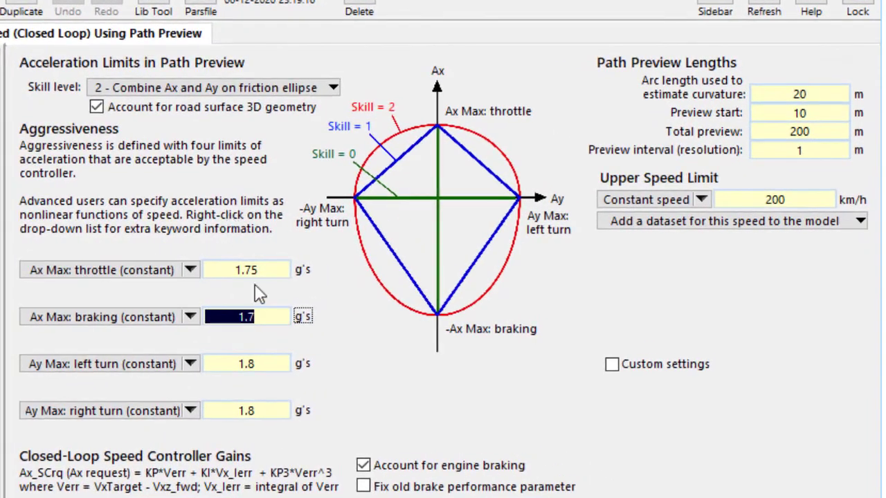
pyautogui.click(268, 269)
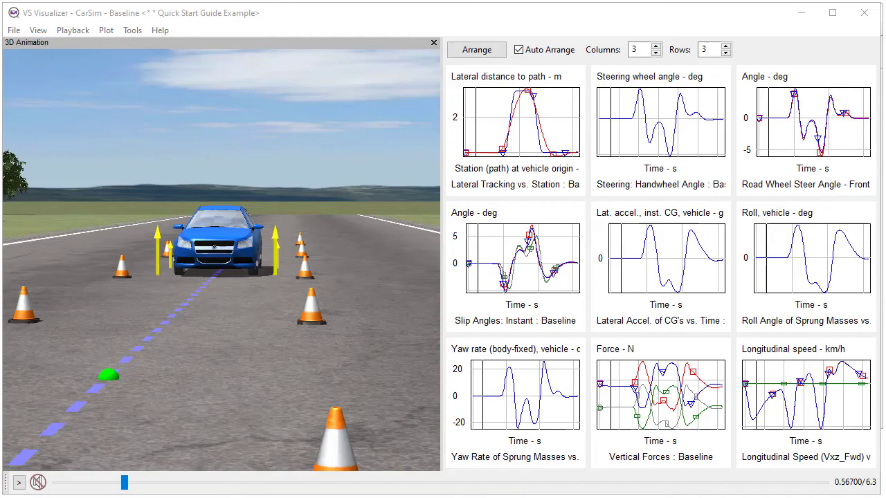
# Step: Play the Baseline lane change, maximize the Lateral distance to path plot, then close VS Visualizer
pyautogui.click(19, 482)
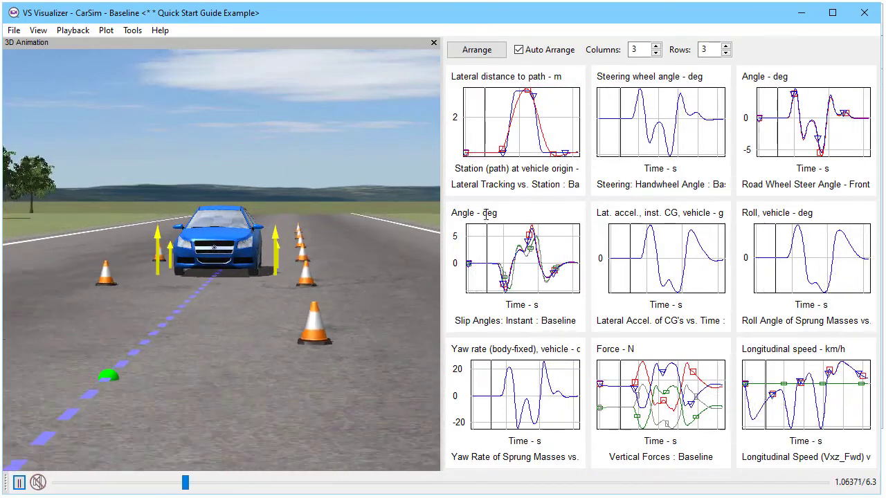
pyautogui.click(516, 131)
pyautogui.doubleClick(516, 131)
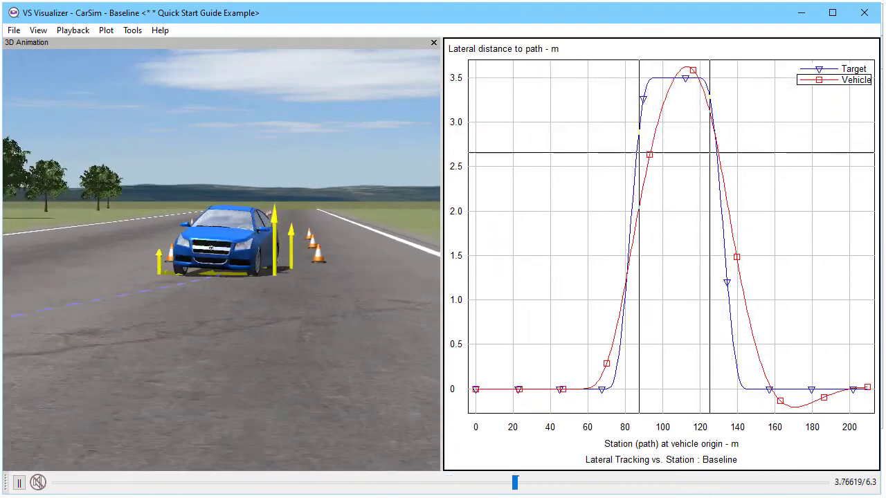
pyautogui.click(865, 13)
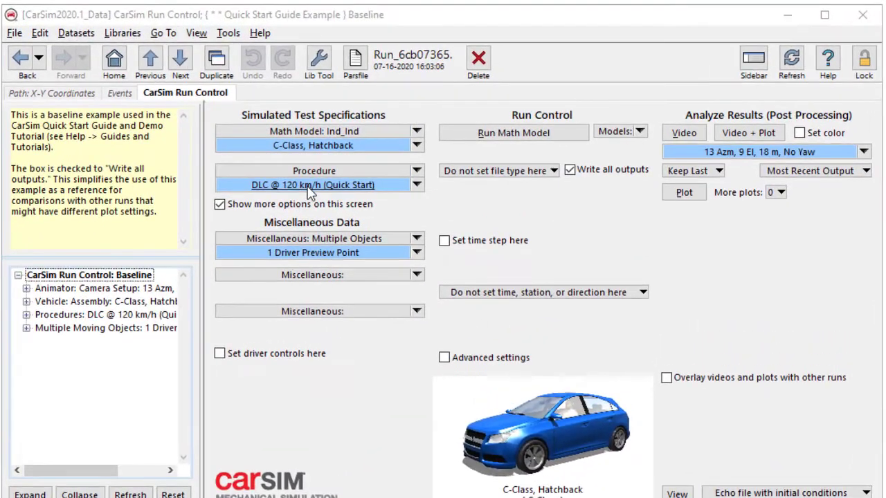
pyautogui.click(326, 135)
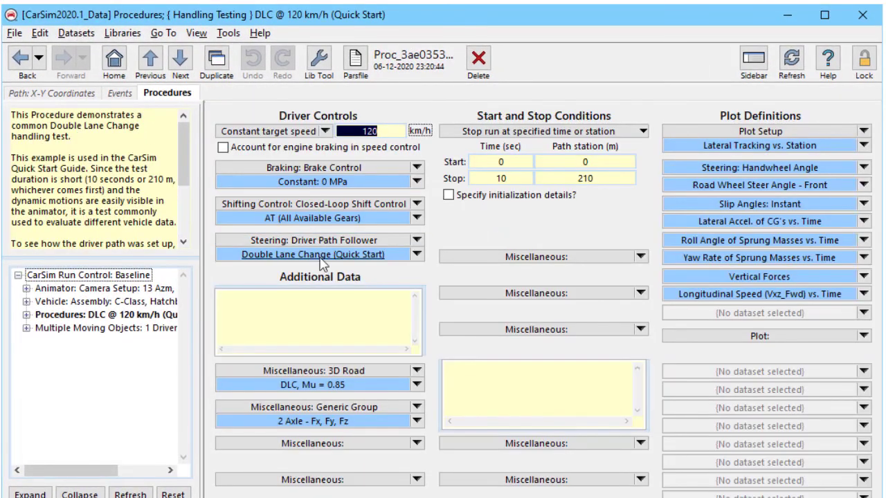
pyautogui.click(322, 255)
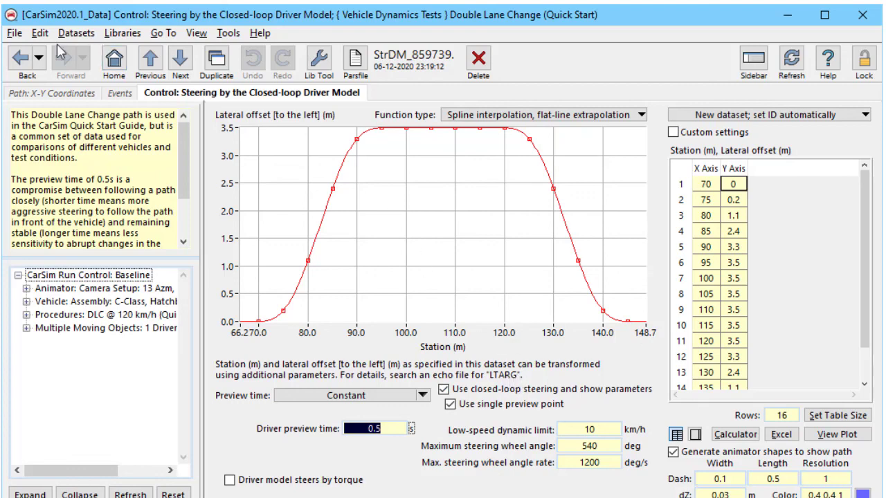
pyautogui.click(114, 59)
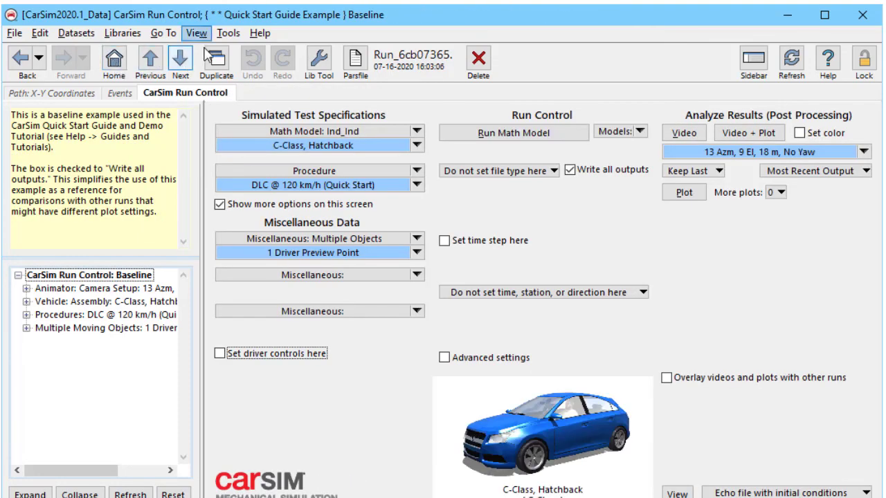
pyautogui.click(314, 185)
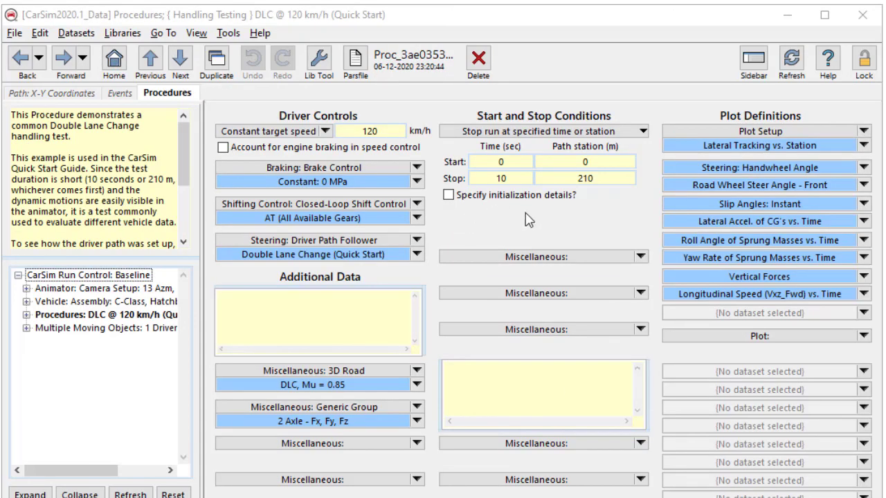
pyautogui.click(613, 163)
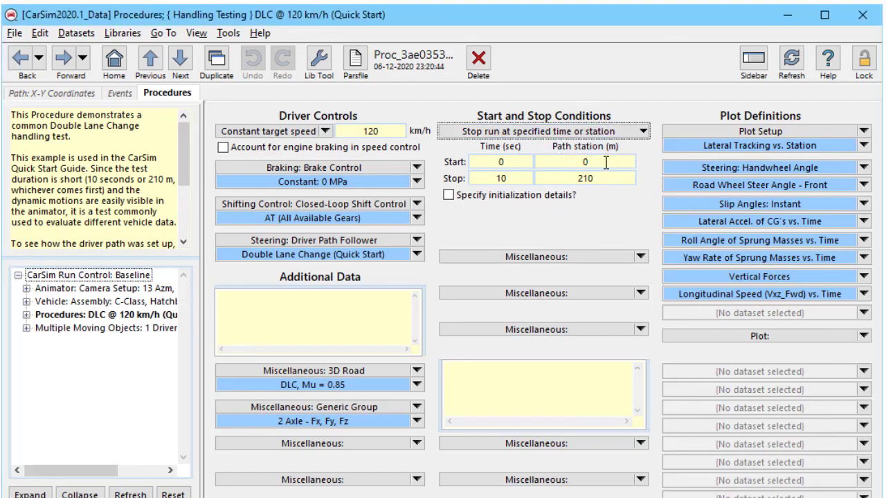
pyautogui.click(607, 162)
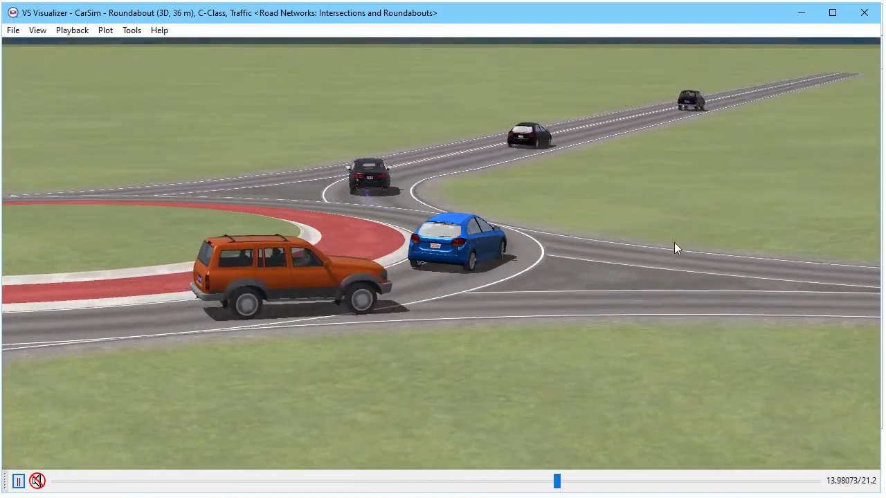
# Step: Close the roundabout animation and find the DEFINE_PATHS line in the last run's echo file
pyautogui.click(864, 12)
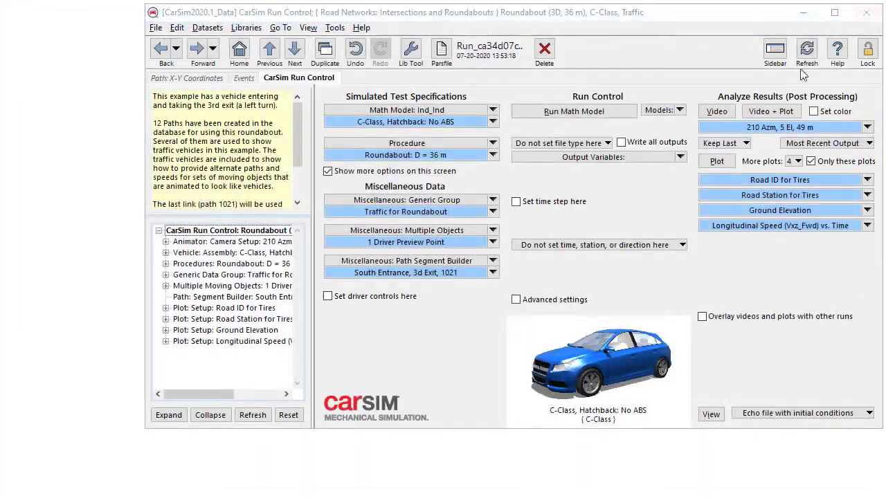
pyautogui.click(711, 414)
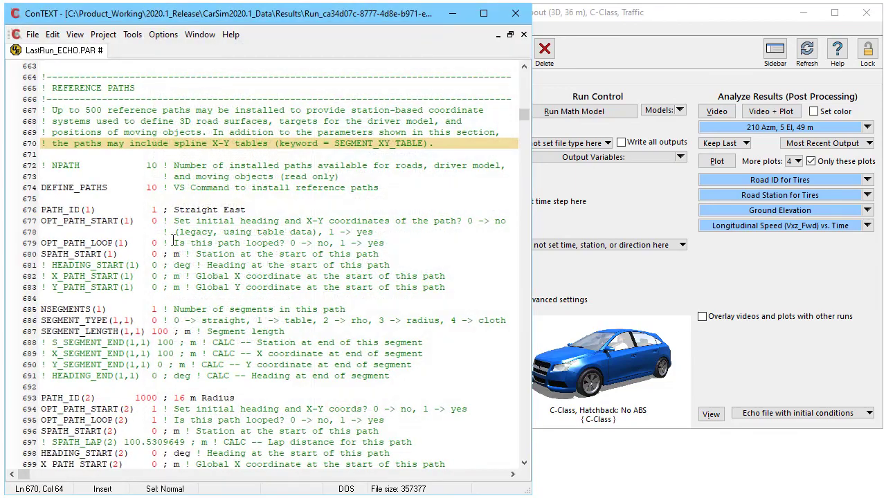
pyautogui.click(23, 191)
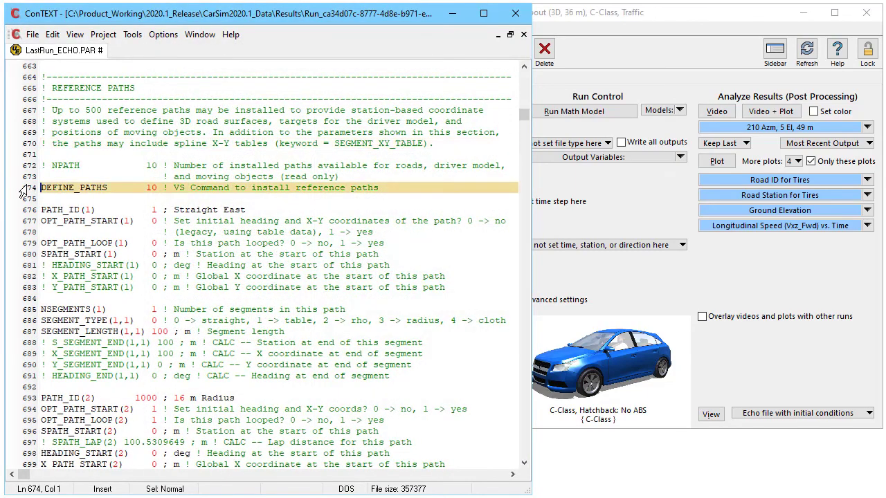
# Step: Open path 1021 (South Entrance, 3d Exit) and review segment 1's type options, keeping it straight
pyautogui.click(639, 282)
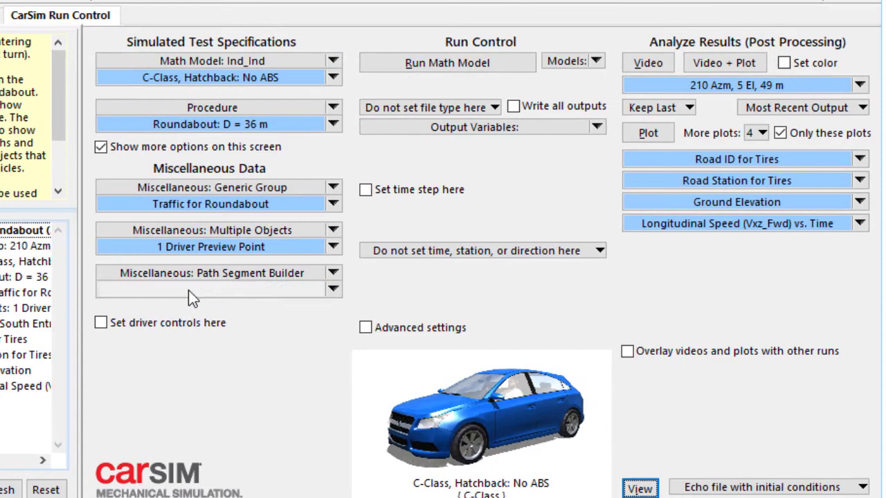
pyautogui.click(189, 290)
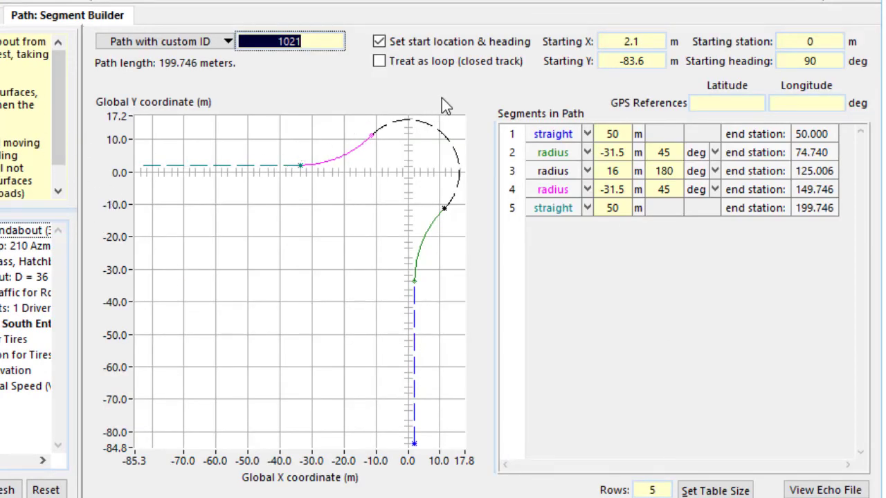
pyautogui.click(587, 134)
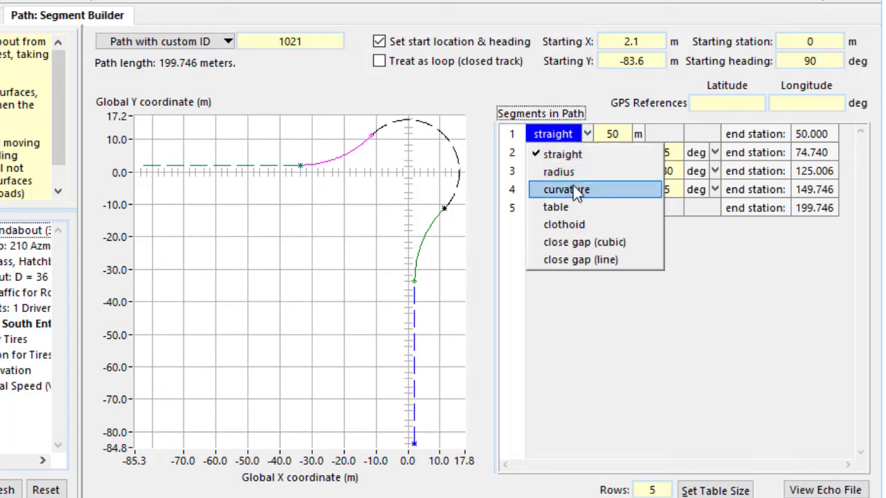
pyautogui.click(513, 92)
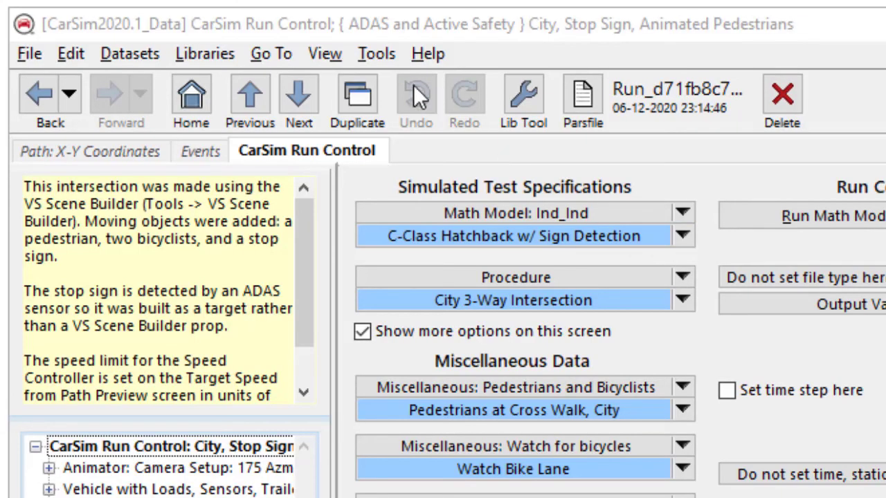
# Step: Launch VS Scene Builder and drop a Background Buildings tile into the empty cell below the road
pyautogui.click(371, 56)
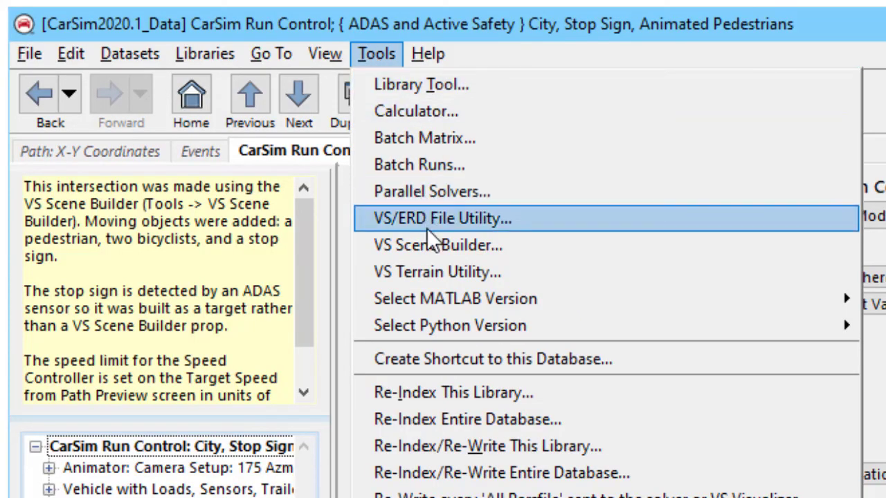
pyautogui.click(431, 246)
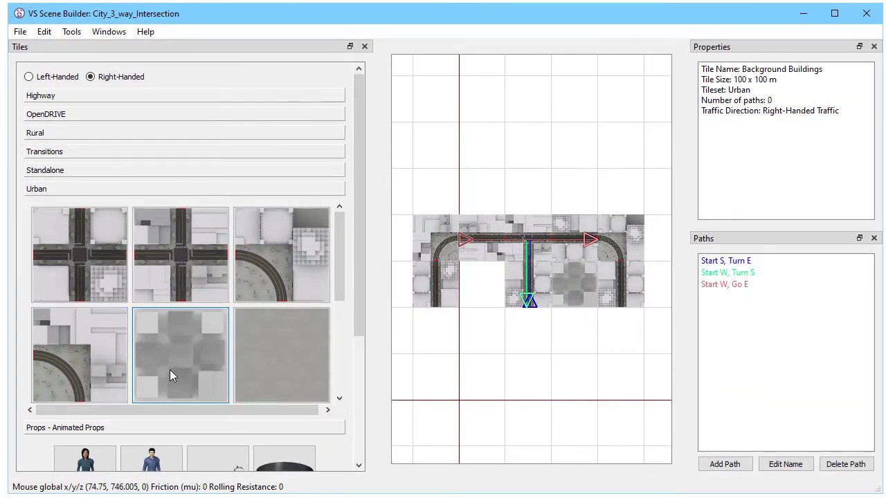
pyautogui.moveTo(173, 368); pyautogui.dragTo(484, 288)
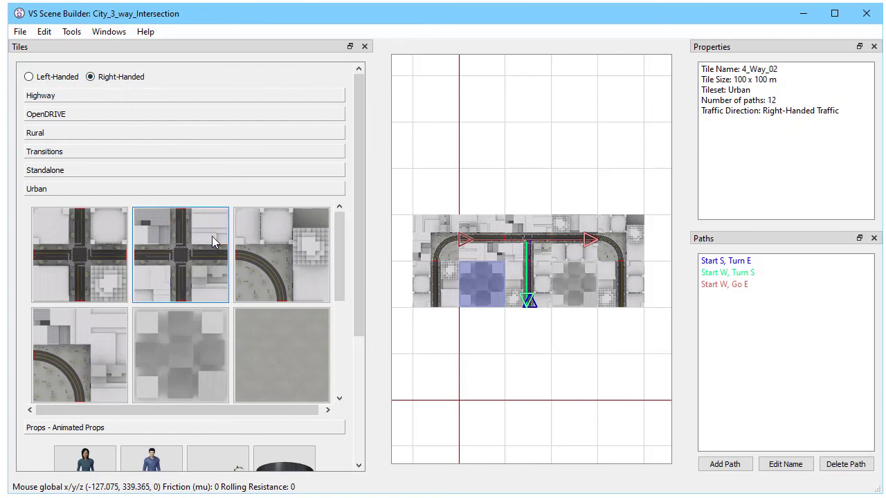
# Step: Add a new User Path along the east road, moving its end point further west
pyautogui.click(725, 464)
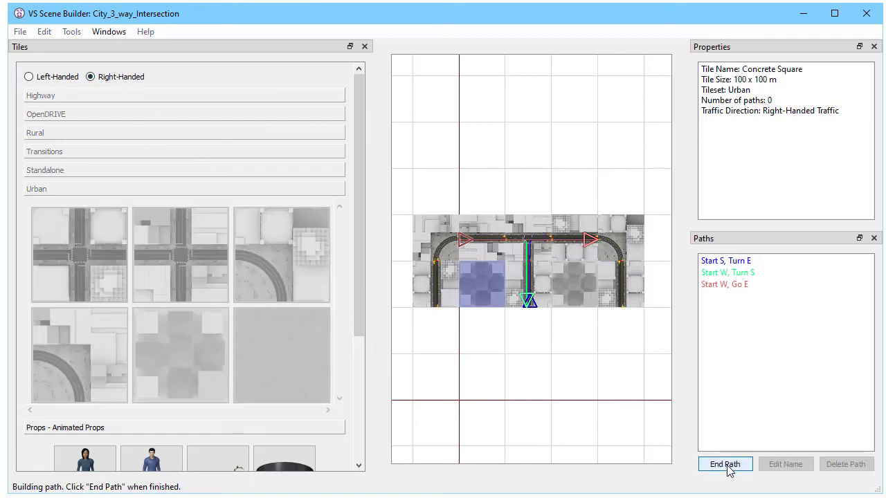
pyautogui.scroll(2, 573, 418)
pyautogui.scroll(2, 573, 416)
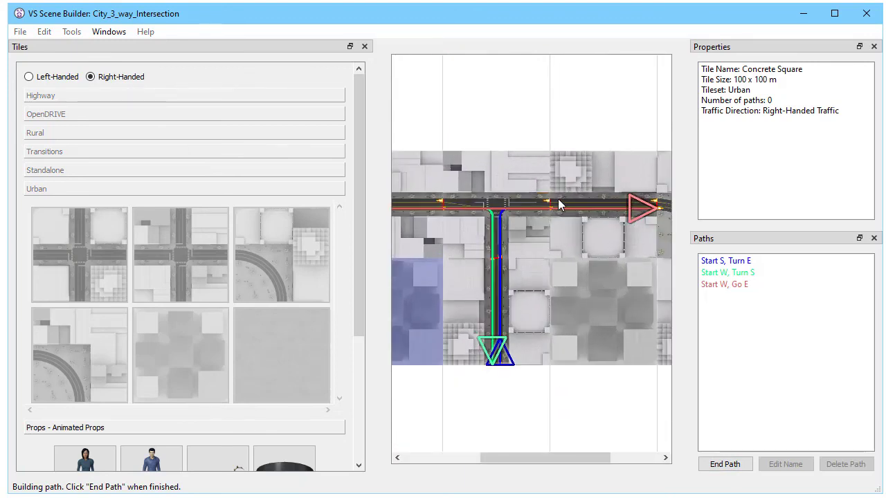
pyautogui.click(655, 203)
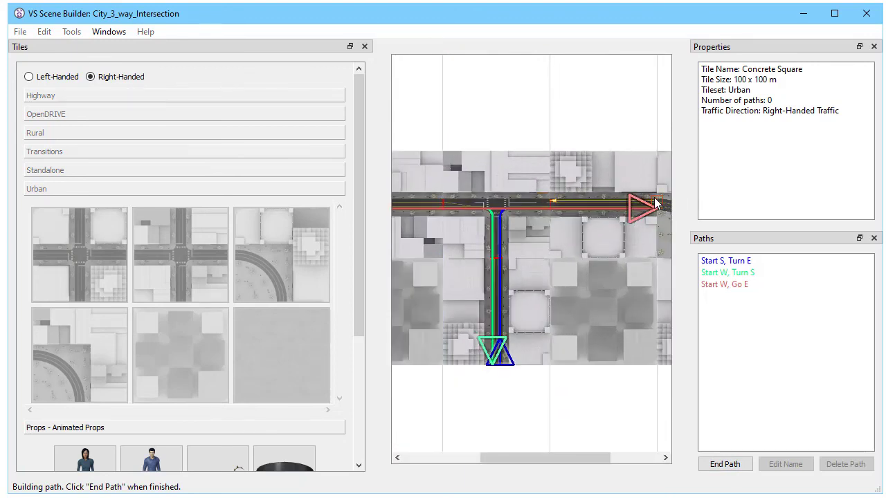
pyautogui.click(558, 206)
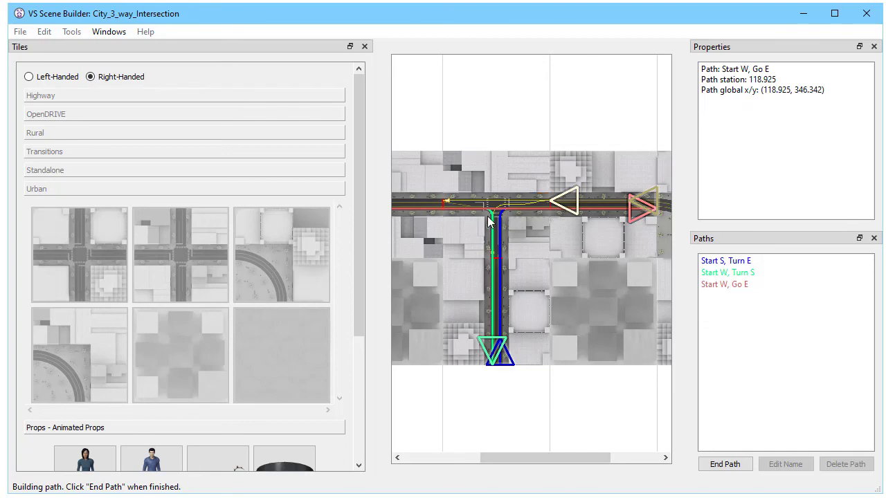
pyautogui.click(449, 200)
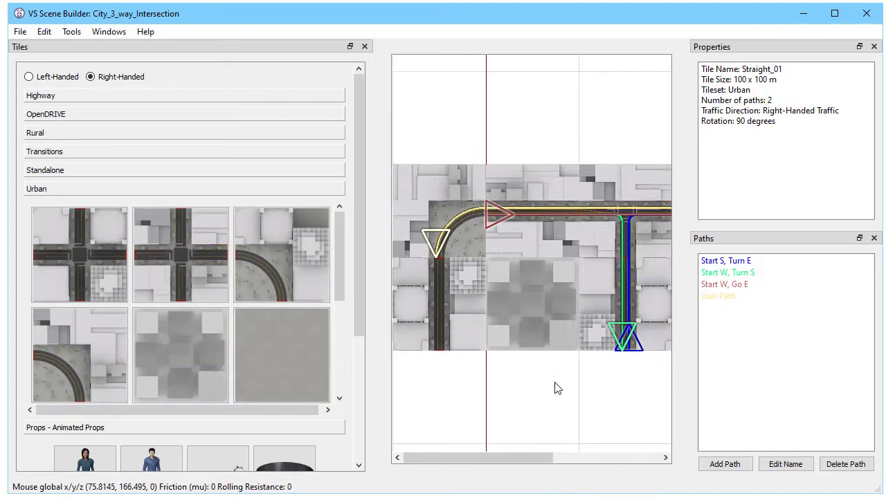
pyautogui.scroll(-3, 558, 389)
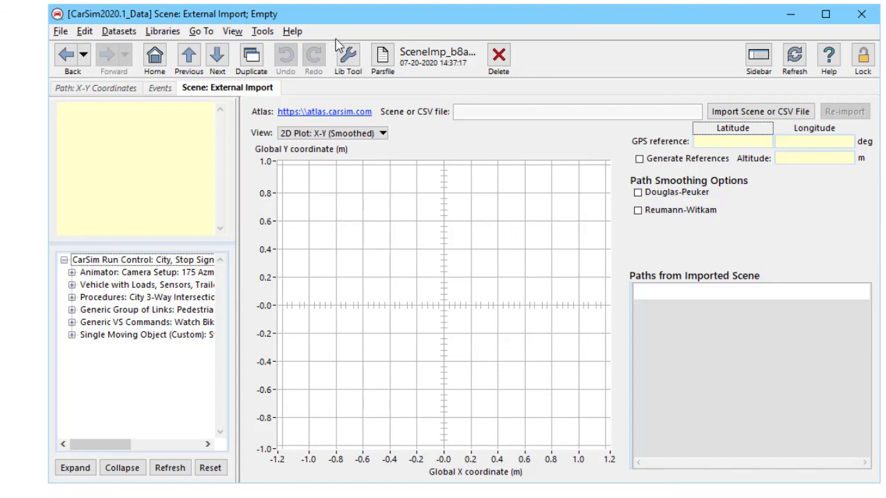
# Step: Import City_Intersection_3_way.vsscene from the VS_Scene_Builder folder into the External Import dataset
pyautogui.click(759, 114)
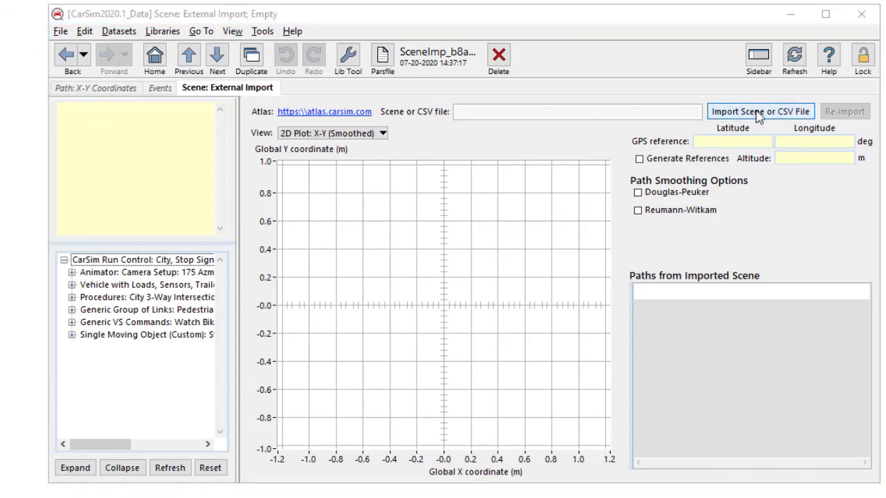
pyautogui.doubleClick(315, 258)
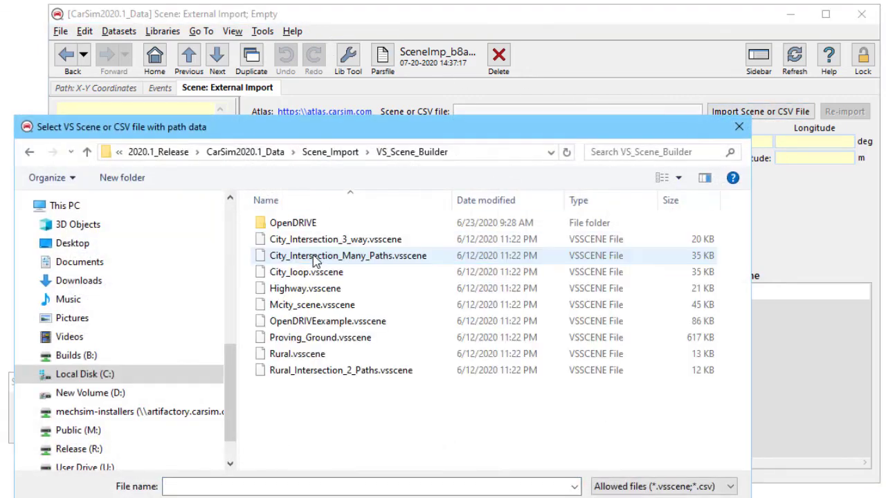
pyautogui.click(310, 246)
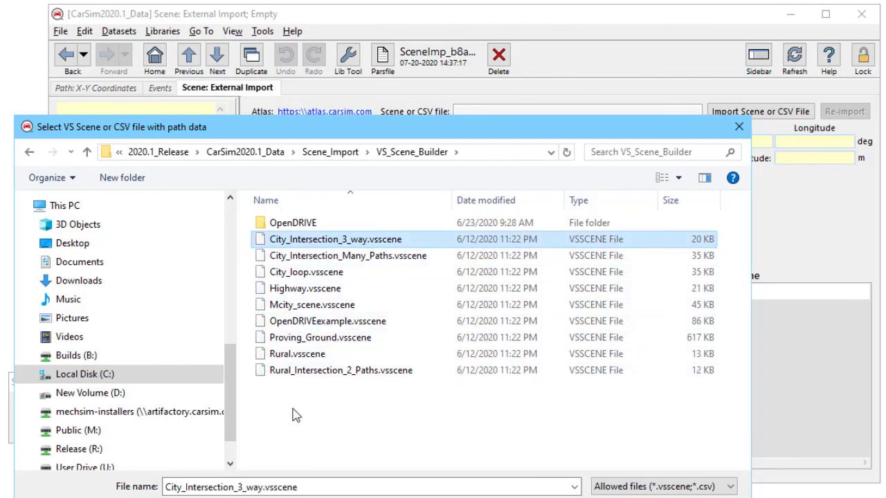
pyautogui.press('Return')
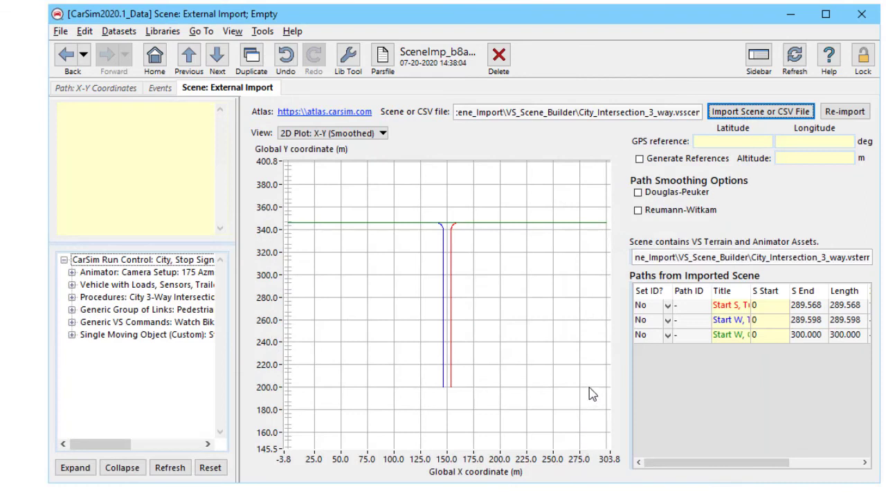
# Step: Select the Set ID cell of the first imported City_Intersection_3_way path
pyautogui.click(644, 305)
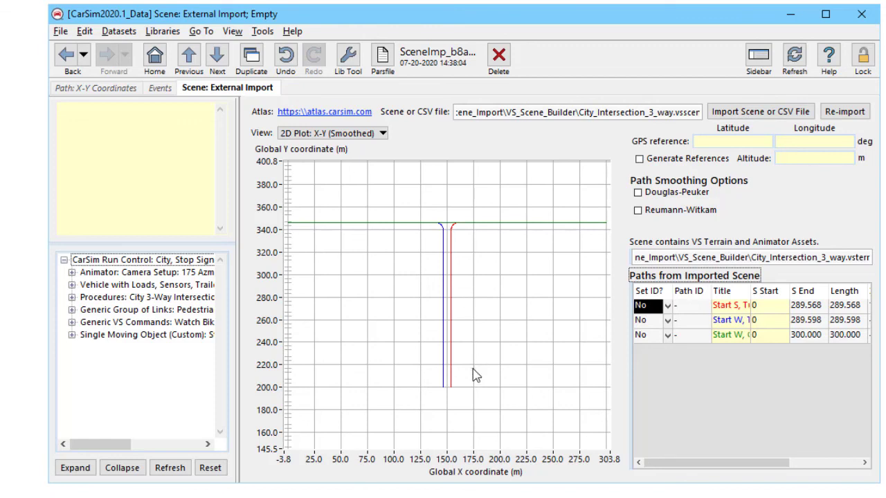